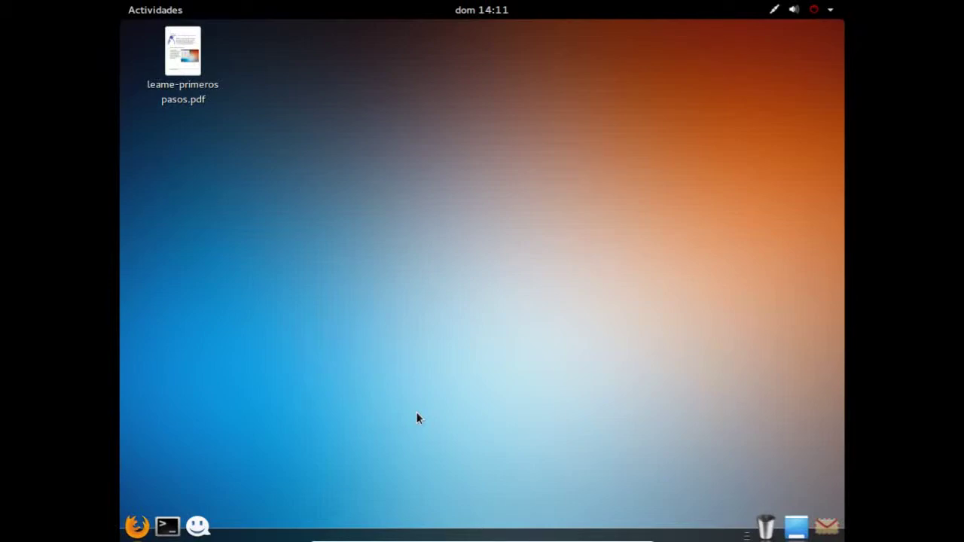
- Launch GParted from page 2 of the GNOME application grid and authenticate with the administrator password
click(141, 10)
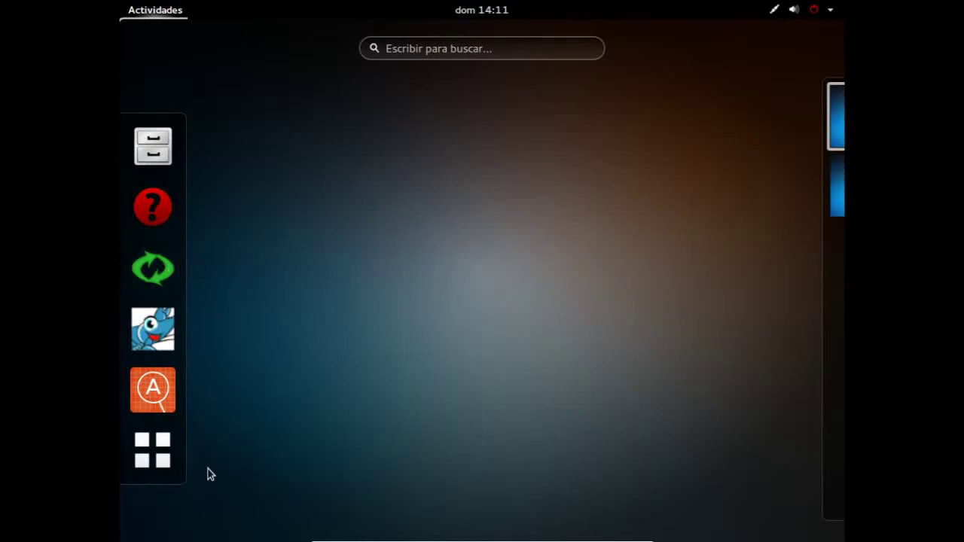
click(163, 455)
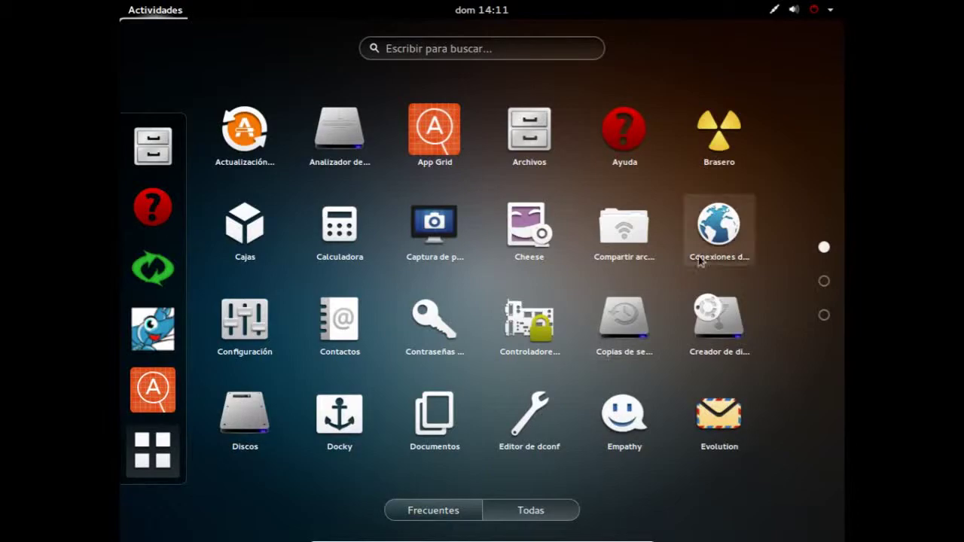
click(825, 282)
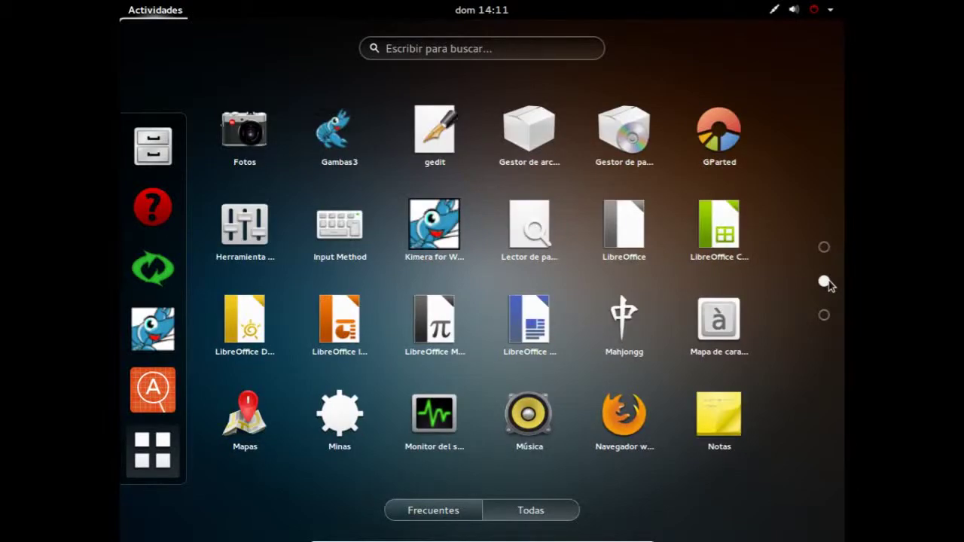
click(714, 135)
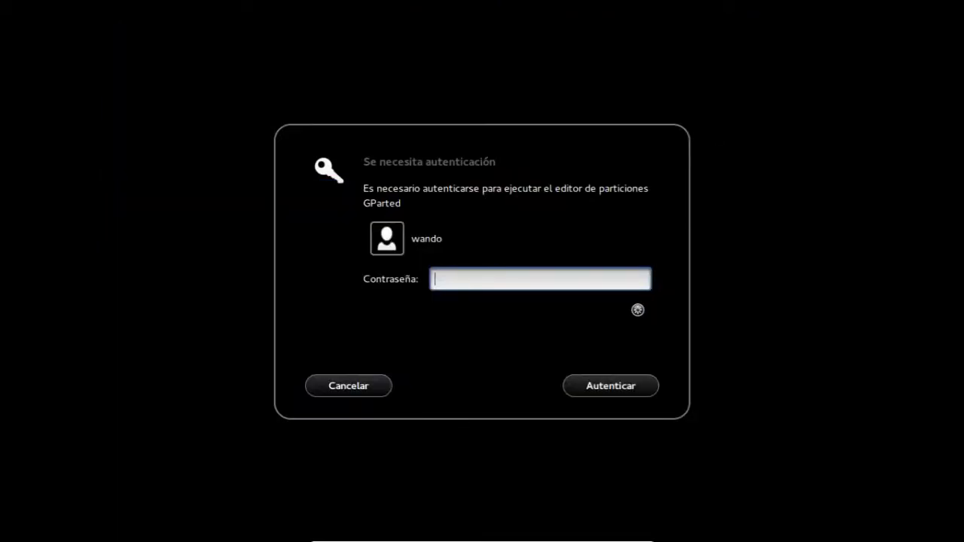
text(•••••)
key(Return)
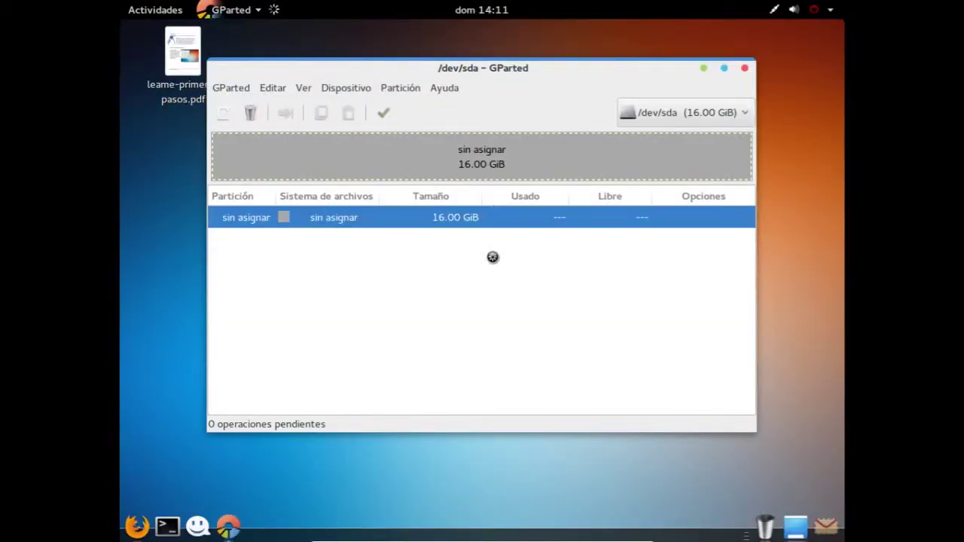
- Create a new msdos partition table on /dev/sda from the Dispositivo menu
click(276, 83)
mouse_move(301, 89)
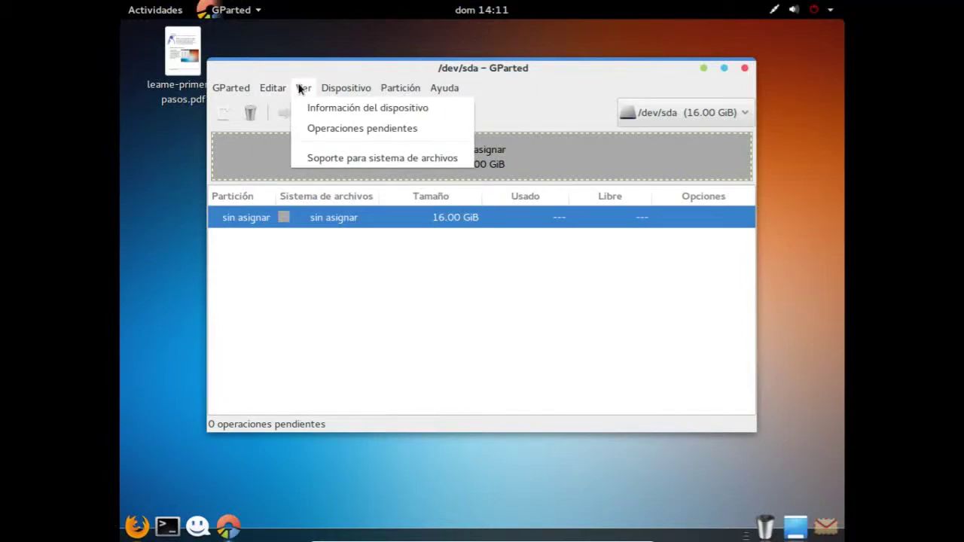
mouse_move(348, 85)
click(362, 107)
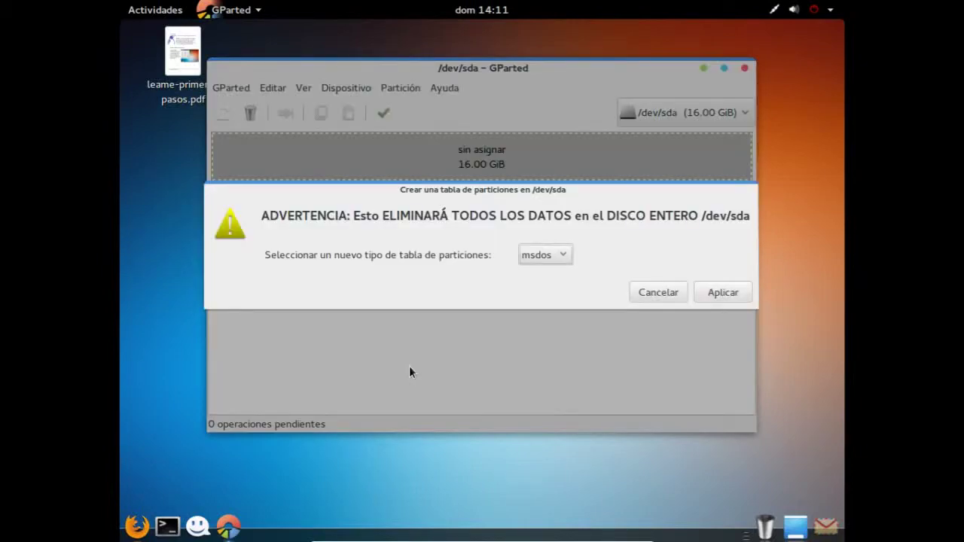
click(723, 293)
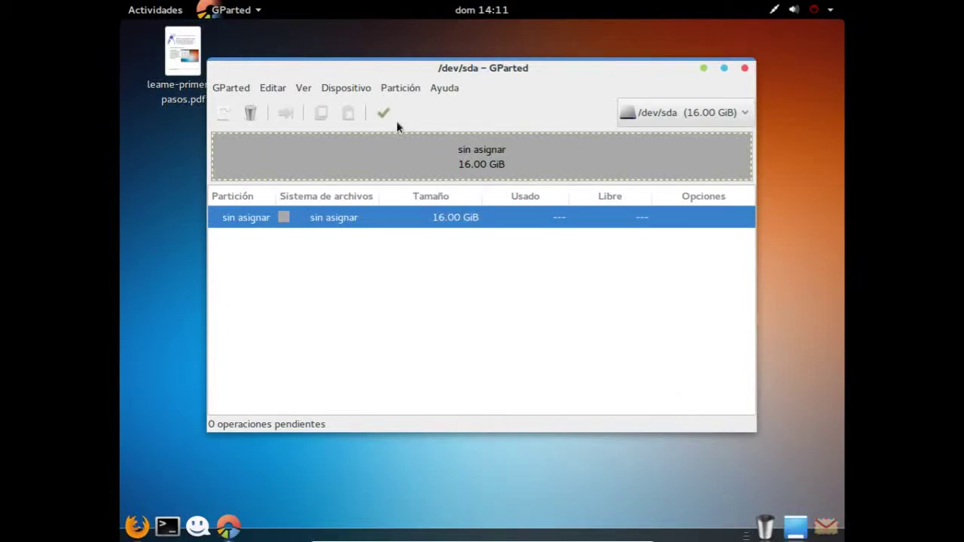
right_click(346, 216)
click(430, 228)
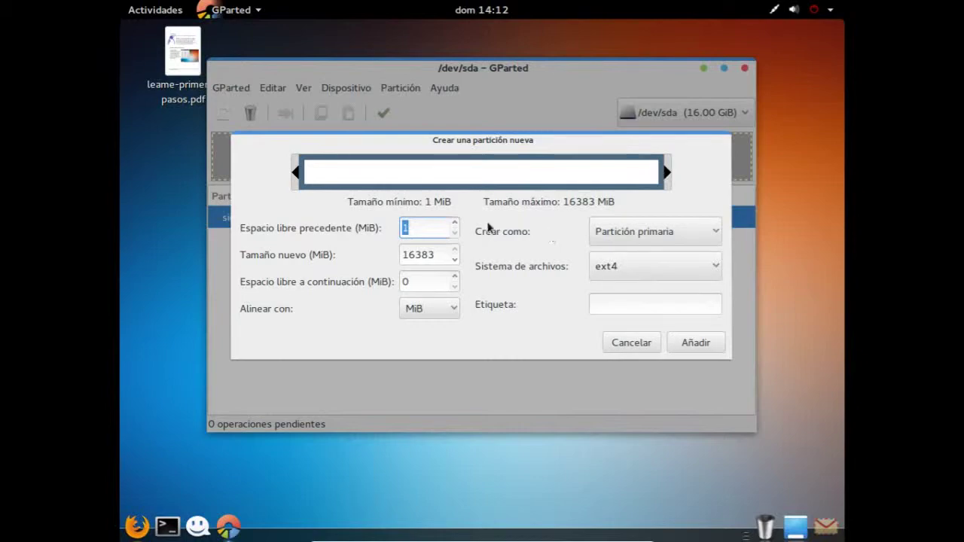
key(Right)
text(024)
click(710, 238)
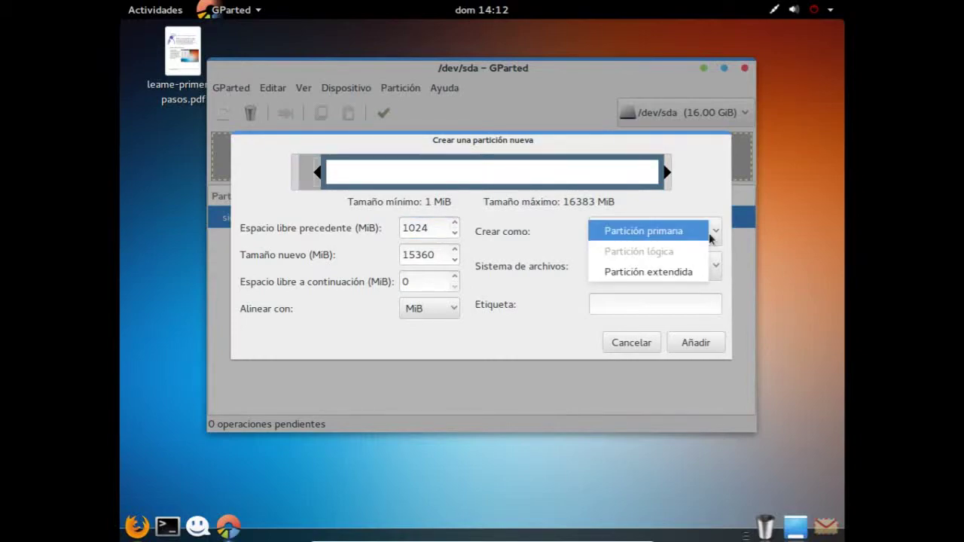
click(710, 238)
click(696, 270)
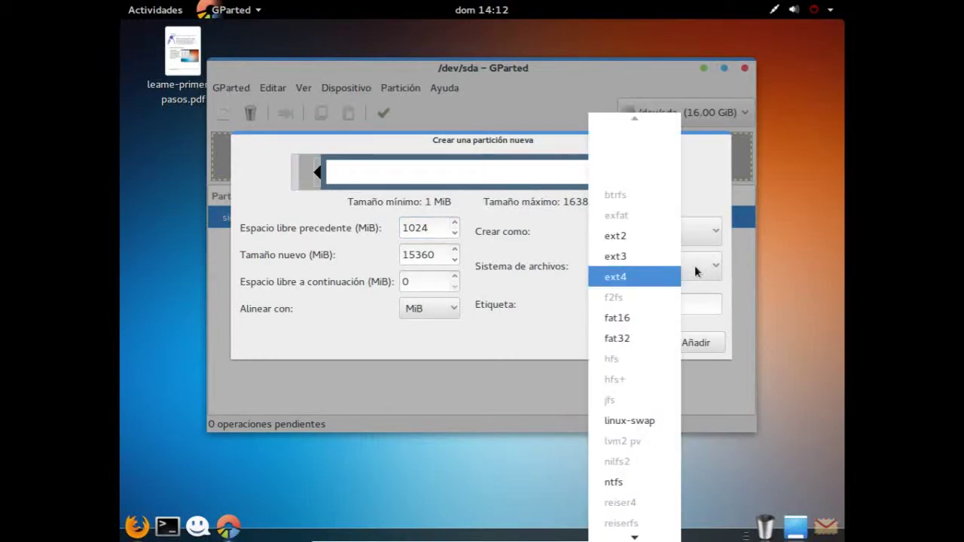
click(655, 425)
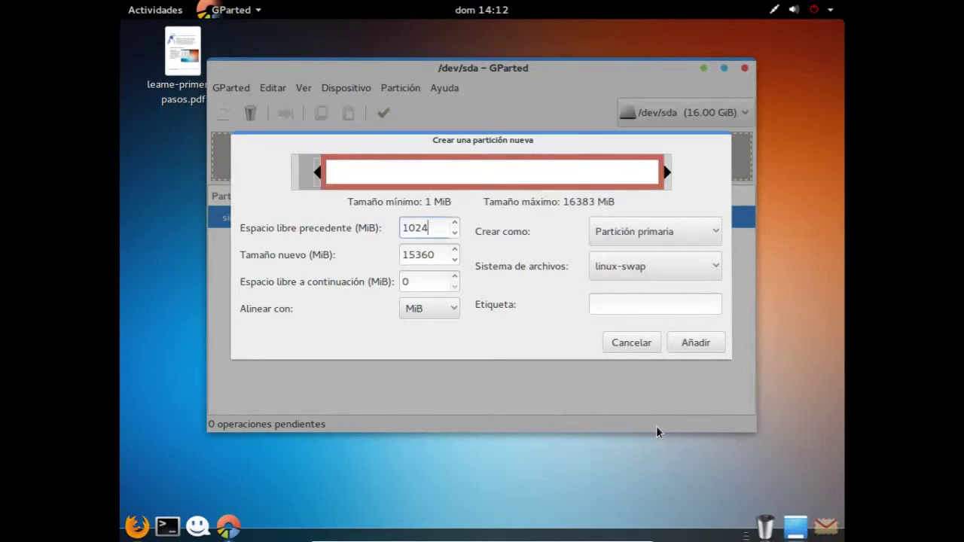
click(689, 348)
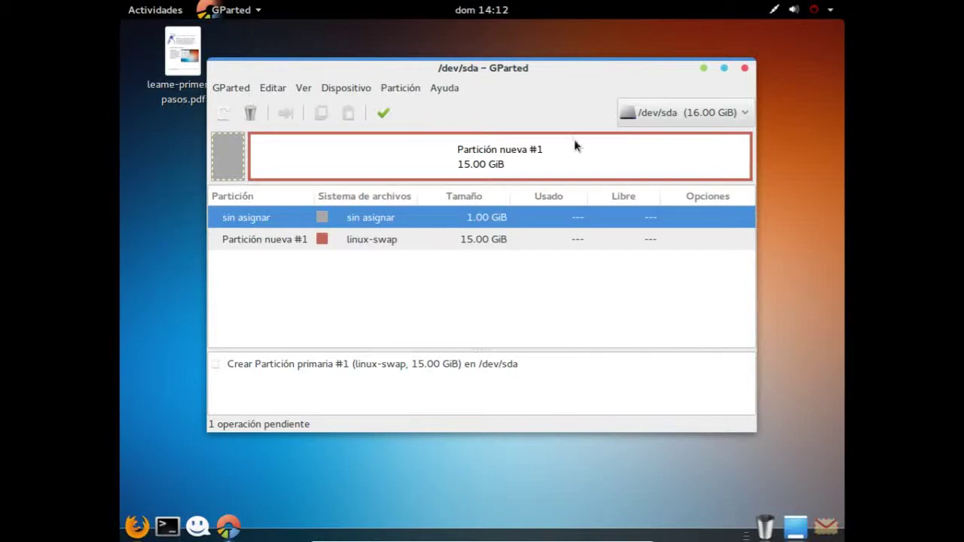
click(483, 238)
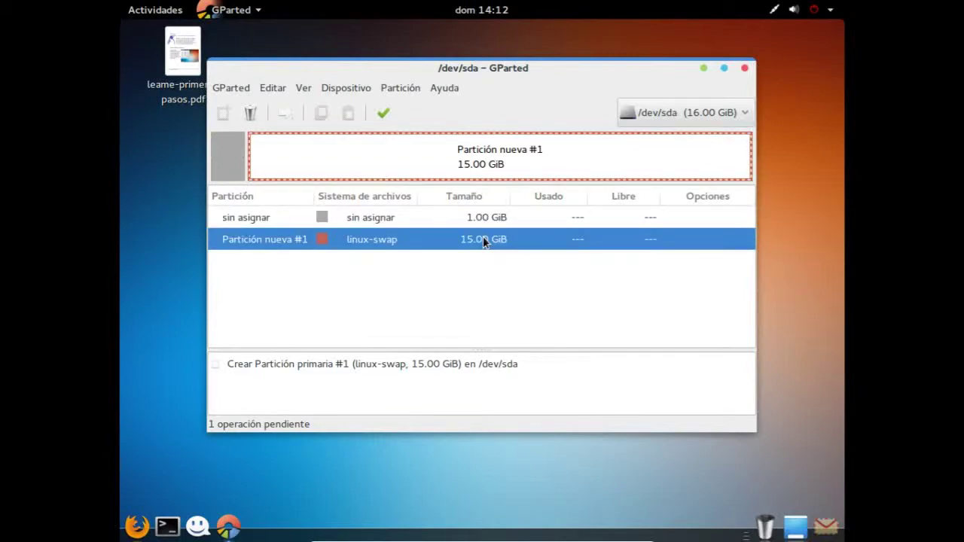
key(ctrl+z)
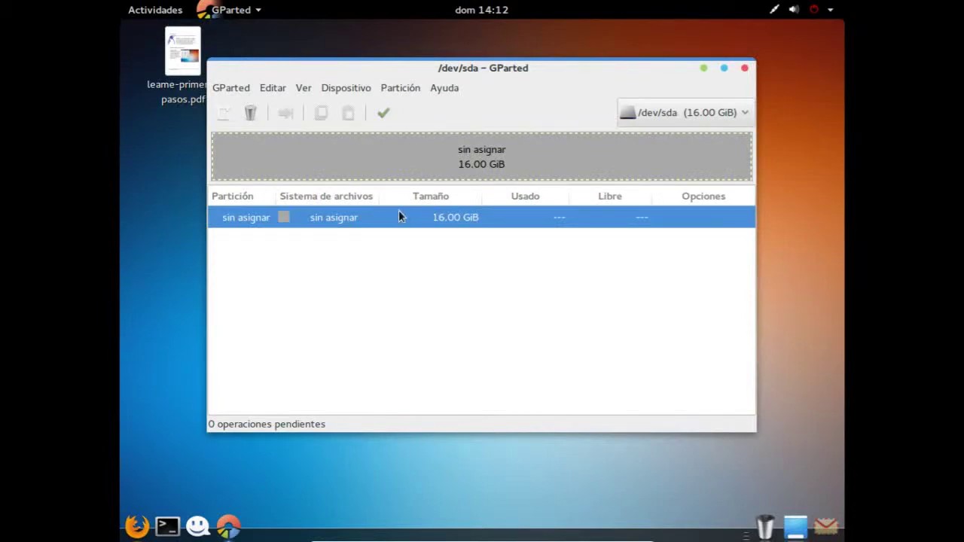
- Add a 1024 MiB linux-swap primary partition at the start of /dev/sda
right_click(397, 215)
click(445, 228)
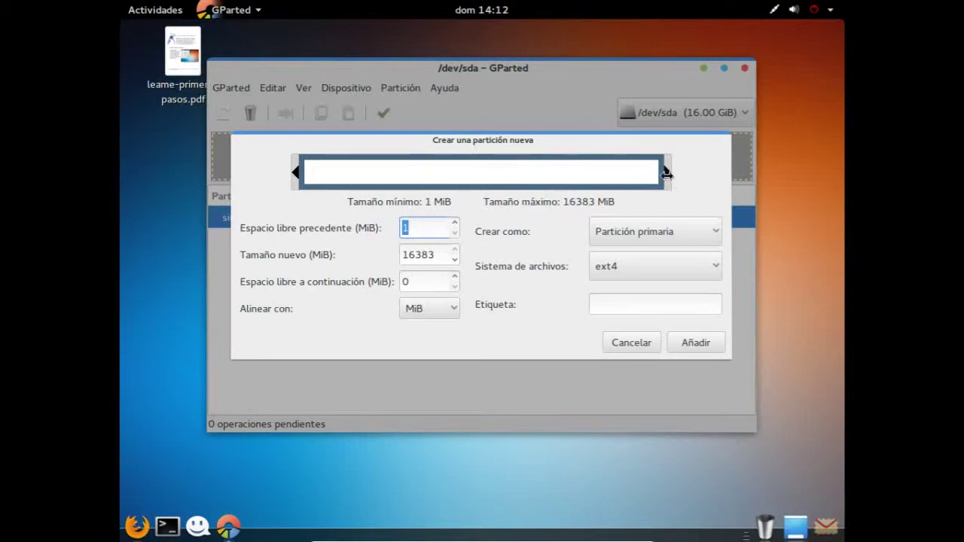
drag(667, 174, 313, 183)
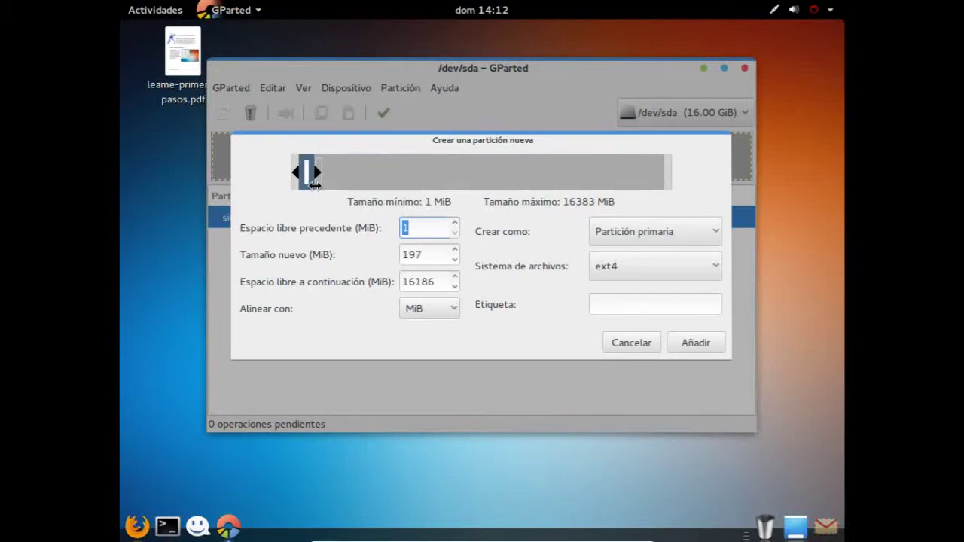
double_click(416, 253)
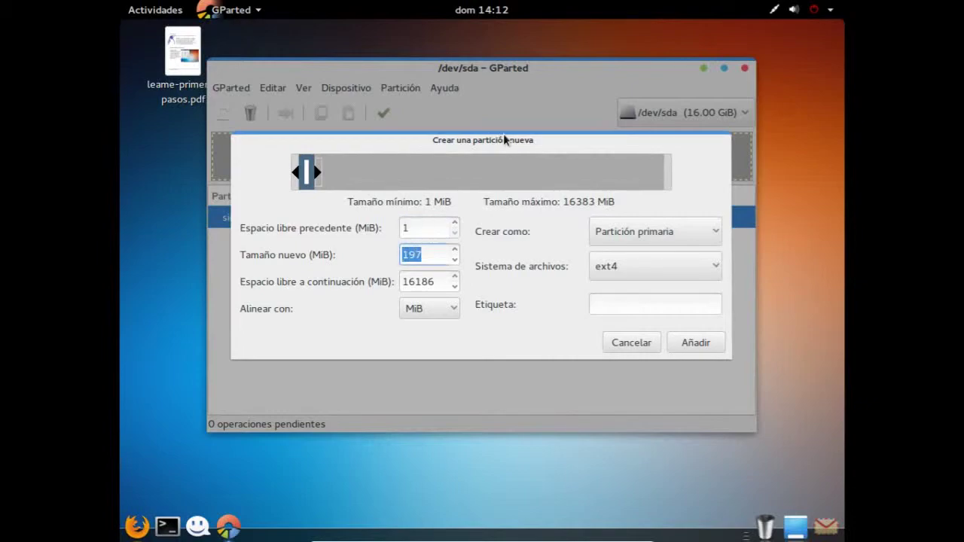
text(1024)
click(676, 271)
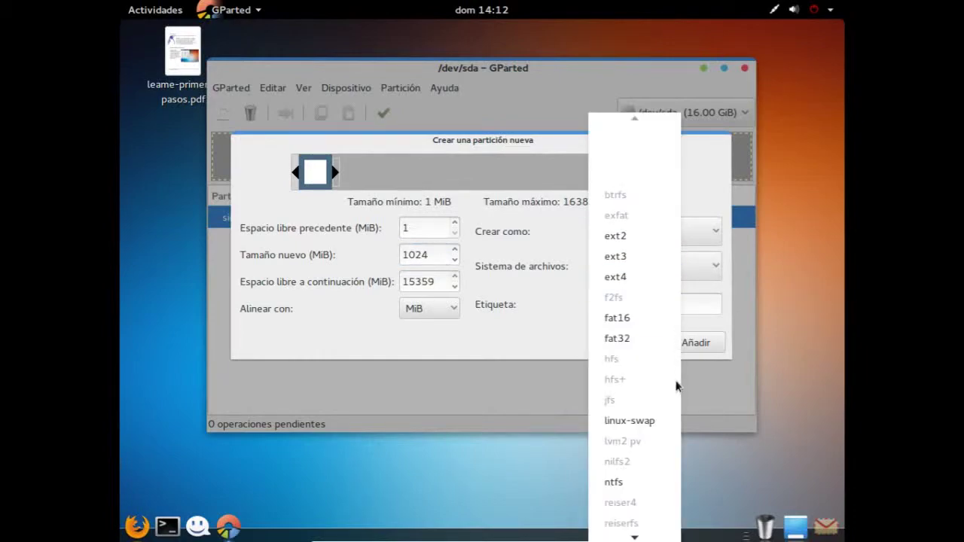
click(667, 432)
click(708, 343)
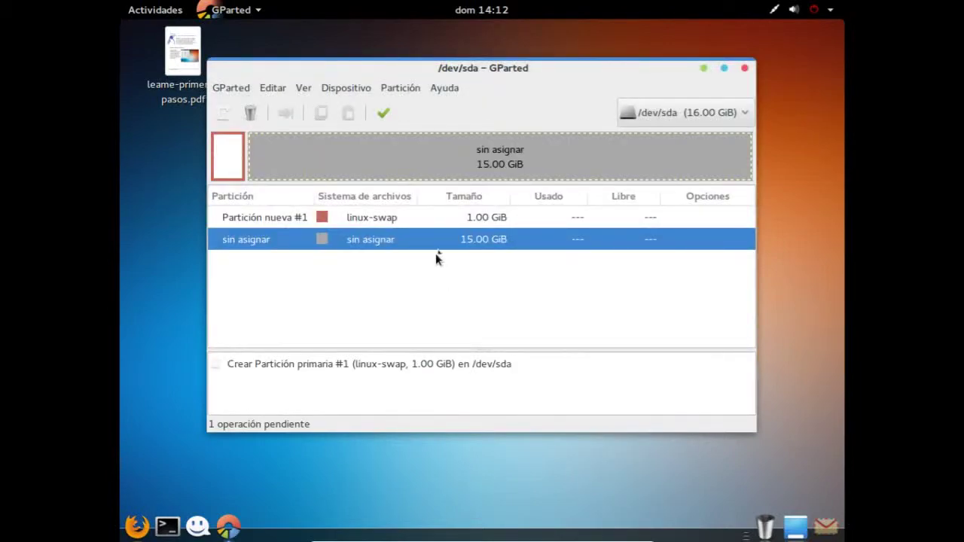
- Add a 6850 MiB ext4 primary partition after the swap, leaving 8509 MiB free
right_click(453, 238)
click(494, 246)
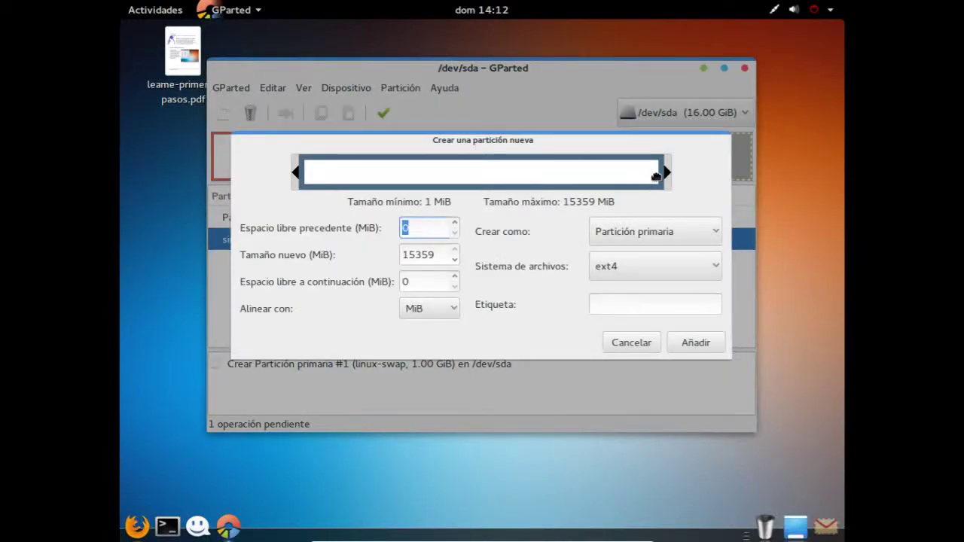
drag(665, 174, 469, 195)
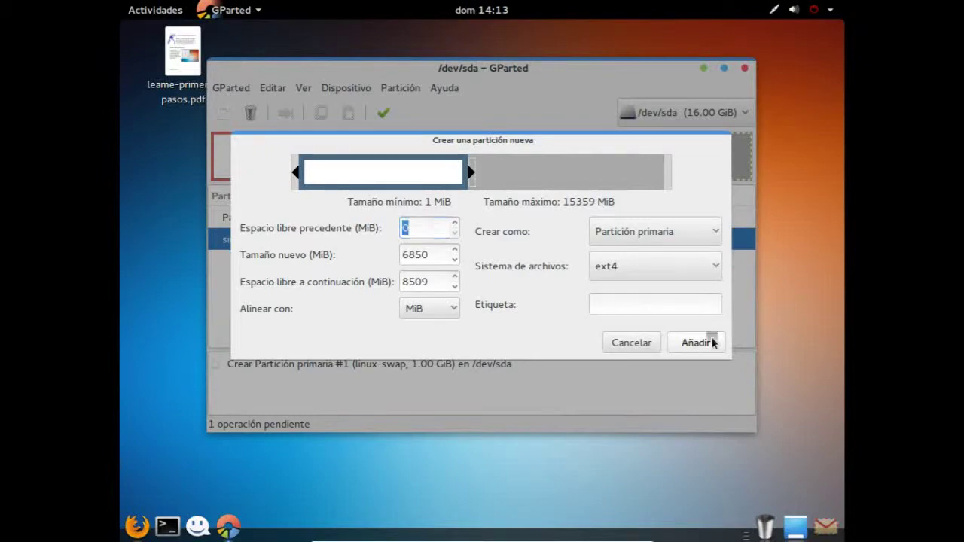
click(695, 343)
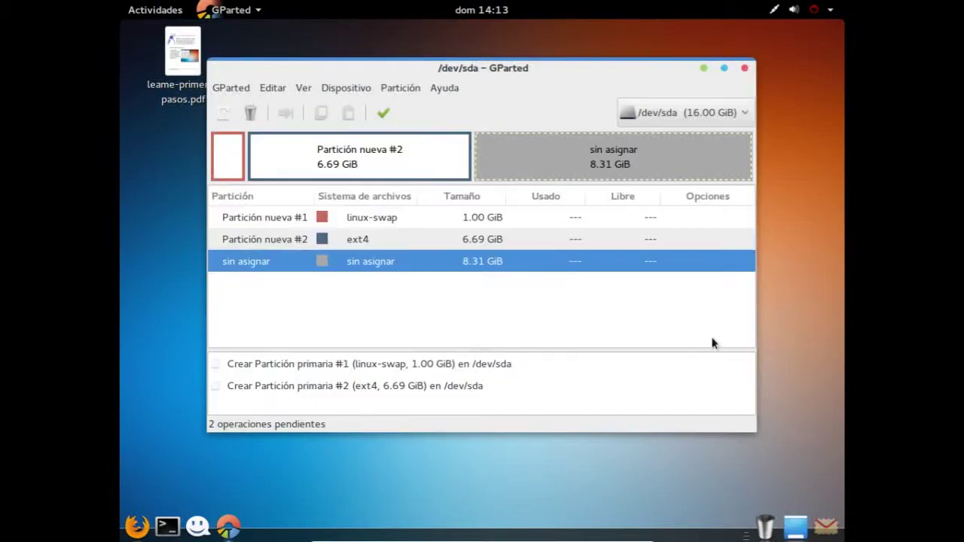
- Add an 8.31 GiB ext4 partition filling the remaining space, then apply all pending operations
right_click(555, 168)
click(625, 183)
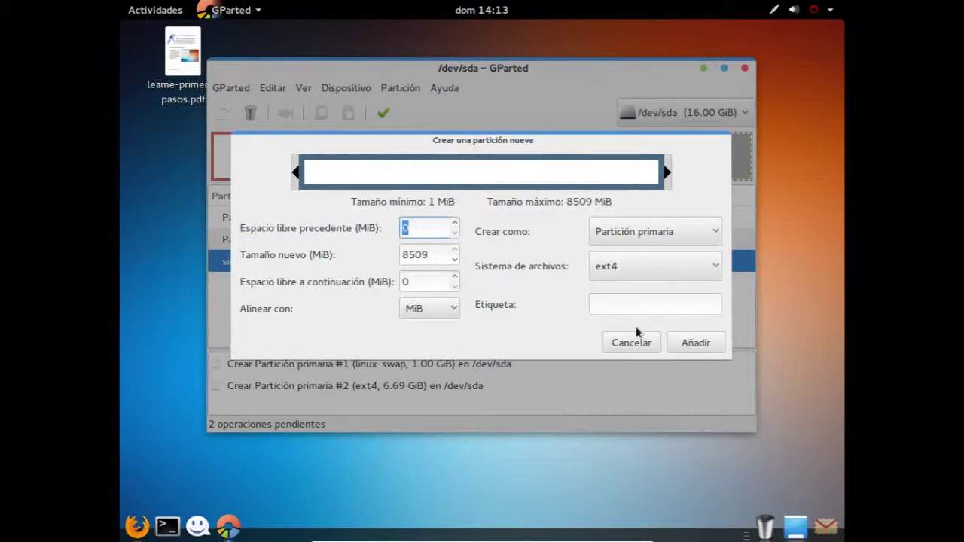
click(701, 343)
click(703, 341)
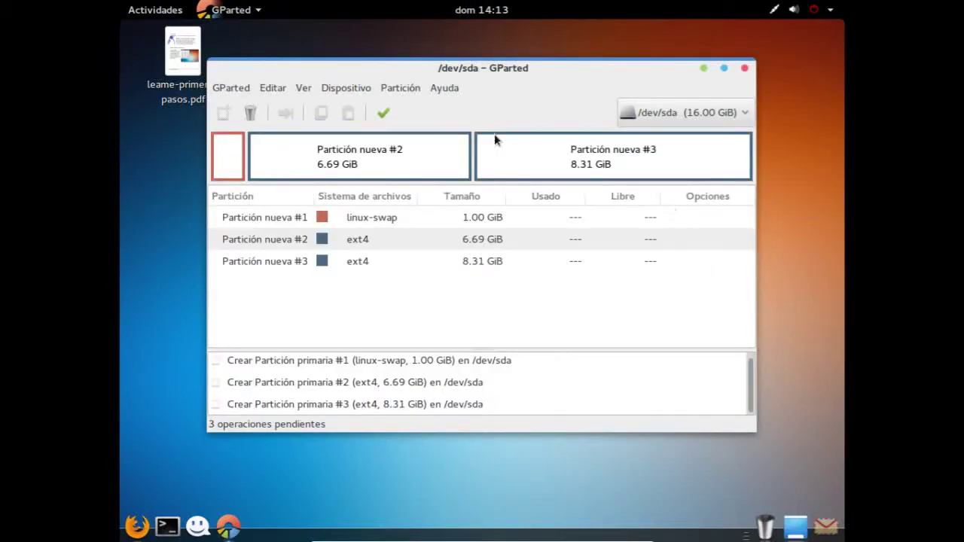
click(386, 110)
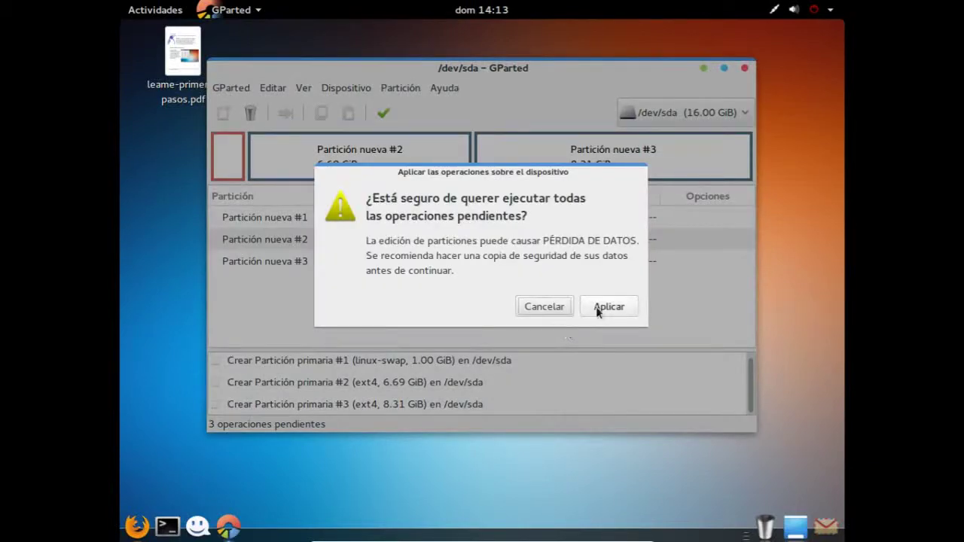
- Confirm the three operations to create /dev/sda1–sda3, then close the report and GParted
click(618, 307)
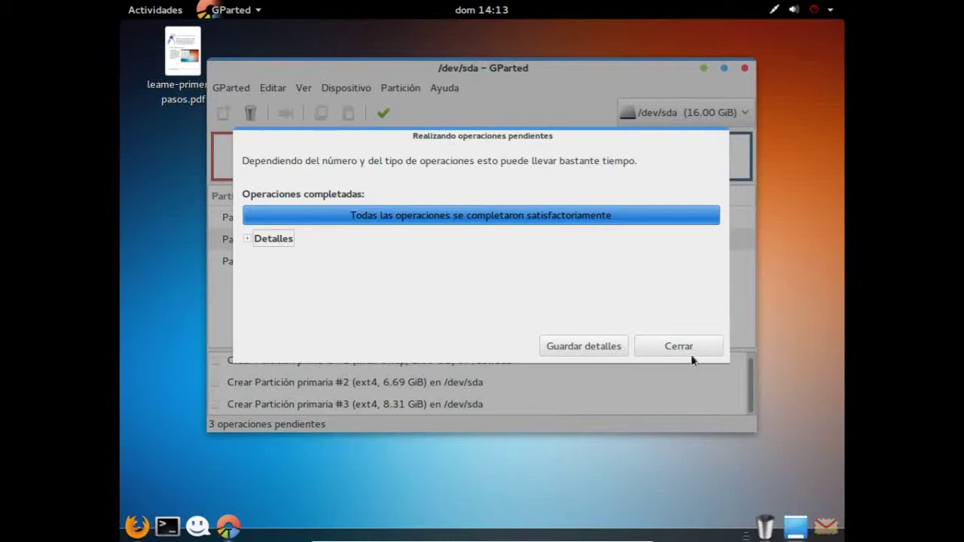
click(696, 346)
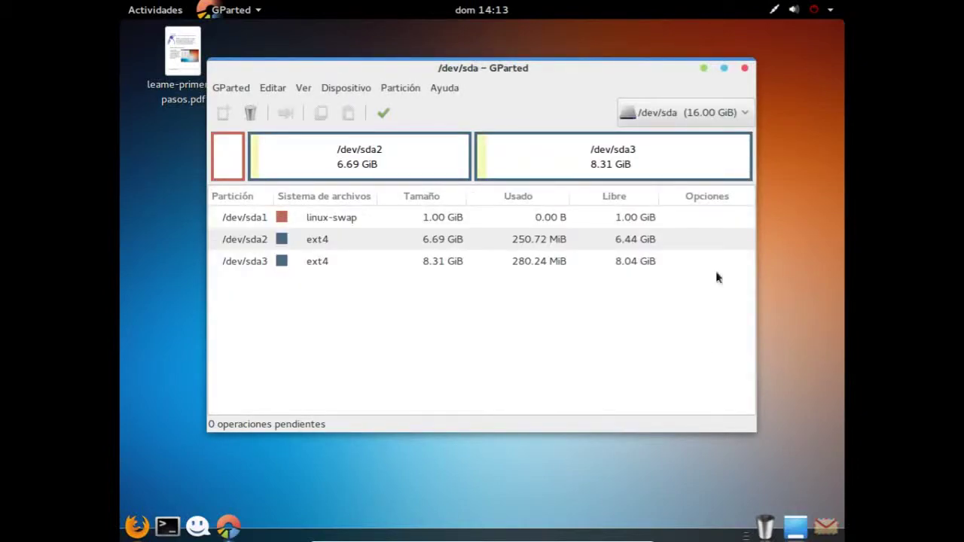
click(747, 71)
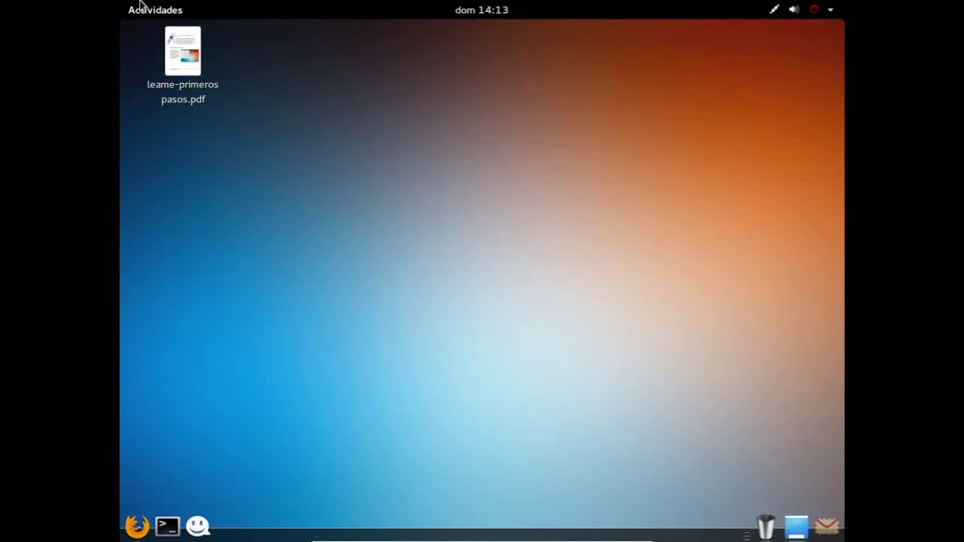
- Launch Systemback from the dock and enter the administrator password
click(140, 7)
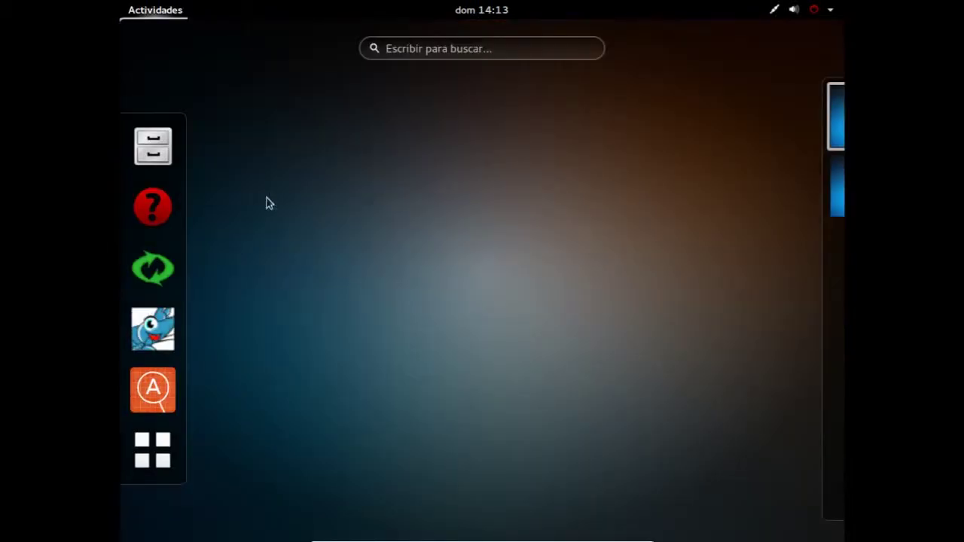
click(148, 271)
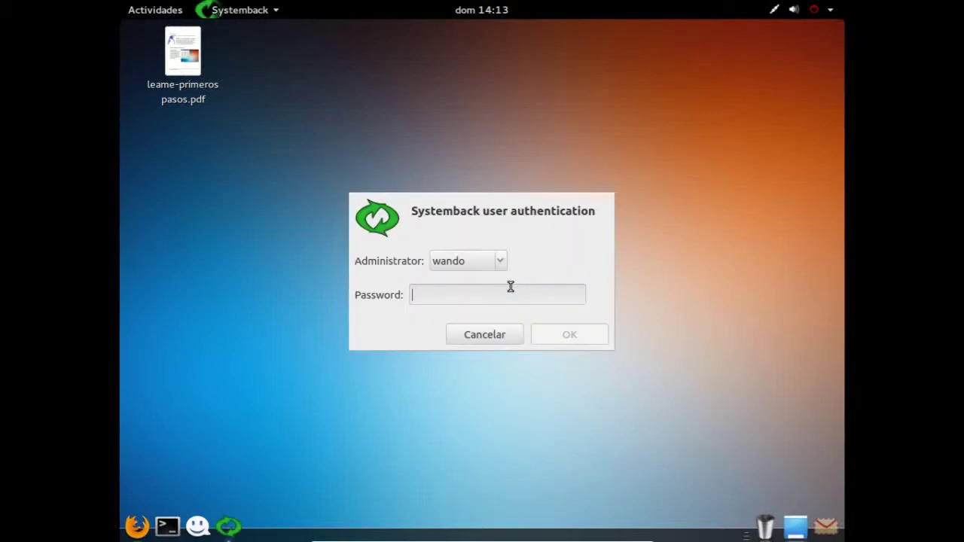
text(*****)
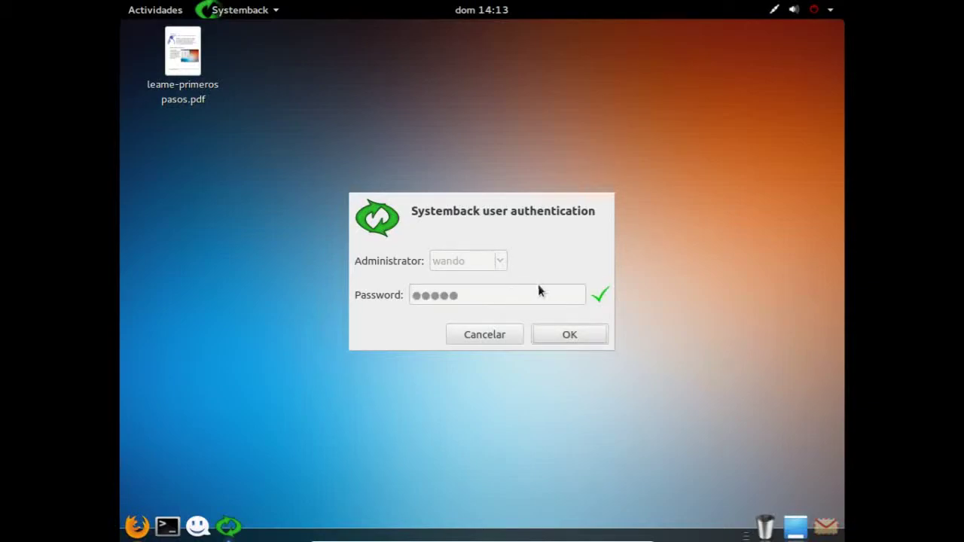
- Confirm authentication, then enter the new user's name and password twice, and computer name 'equipo'
click(565, 333)
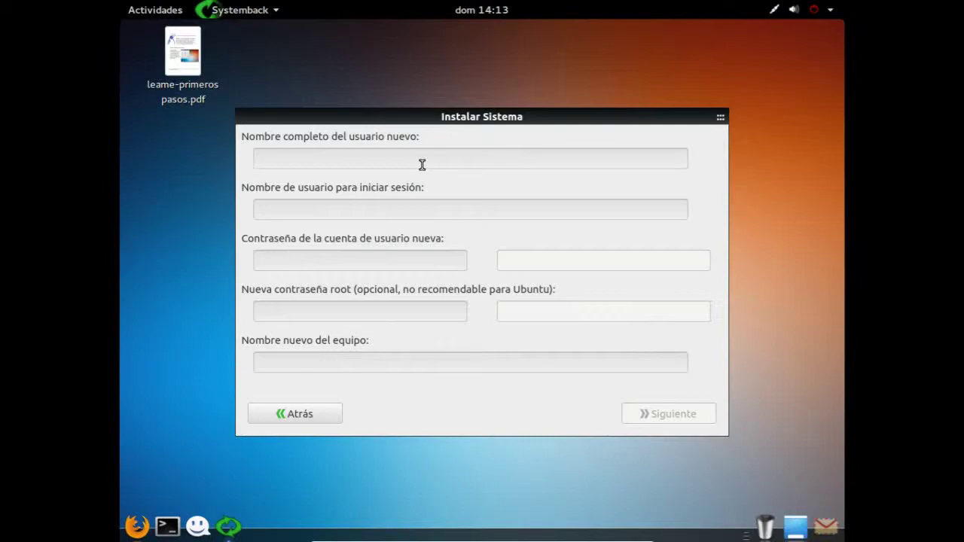
text(wandowando)
key(Tab)
text(•••)
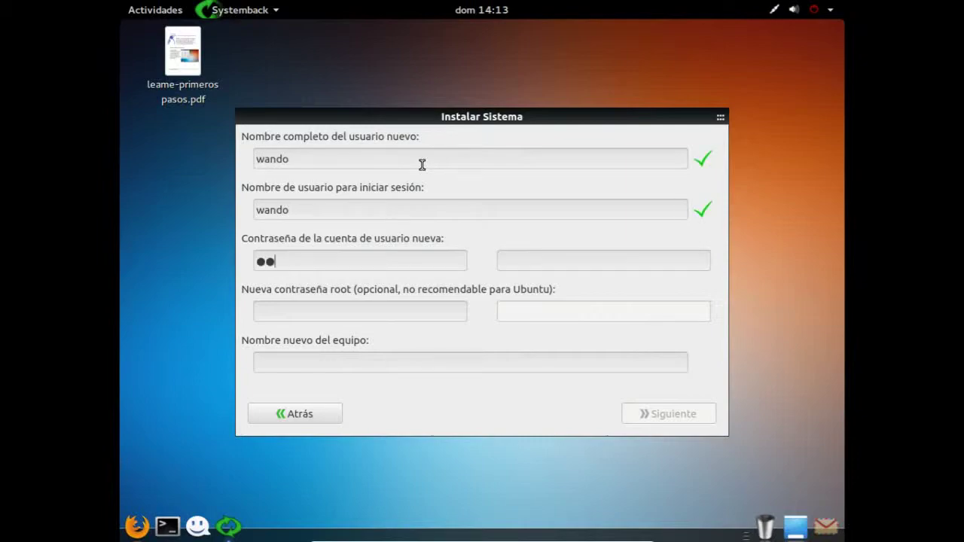
key(BackSpace)
key(BackSpace)
text(••••)
key(Tab)
text(•••••)
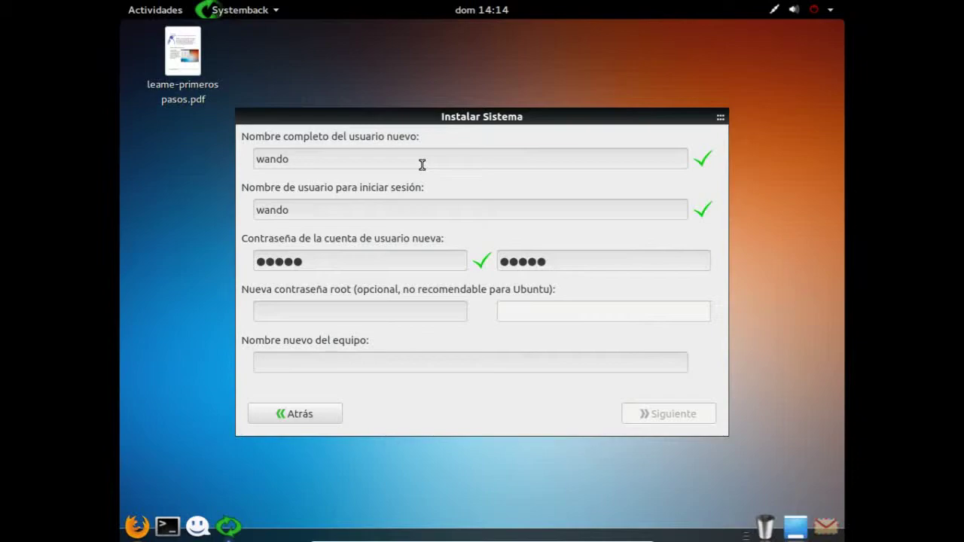
text(equipo)
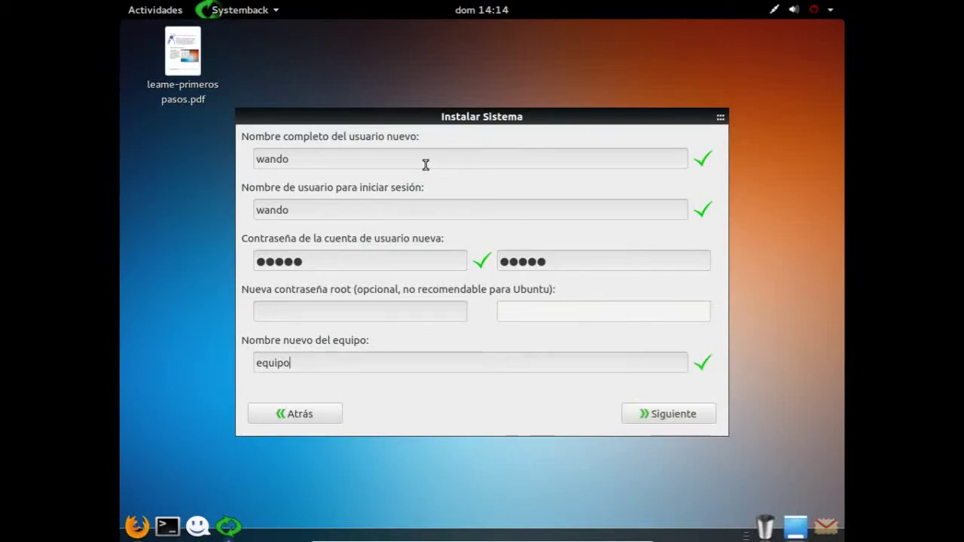
- On the partitions page, assign /home as the mount point of /dev/sda3
click(688, 407)
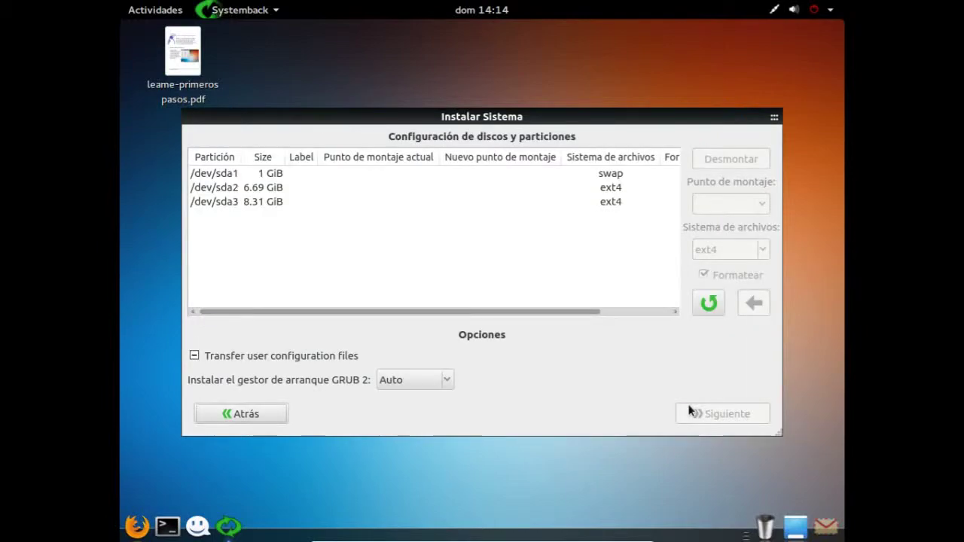
click(485, 185)
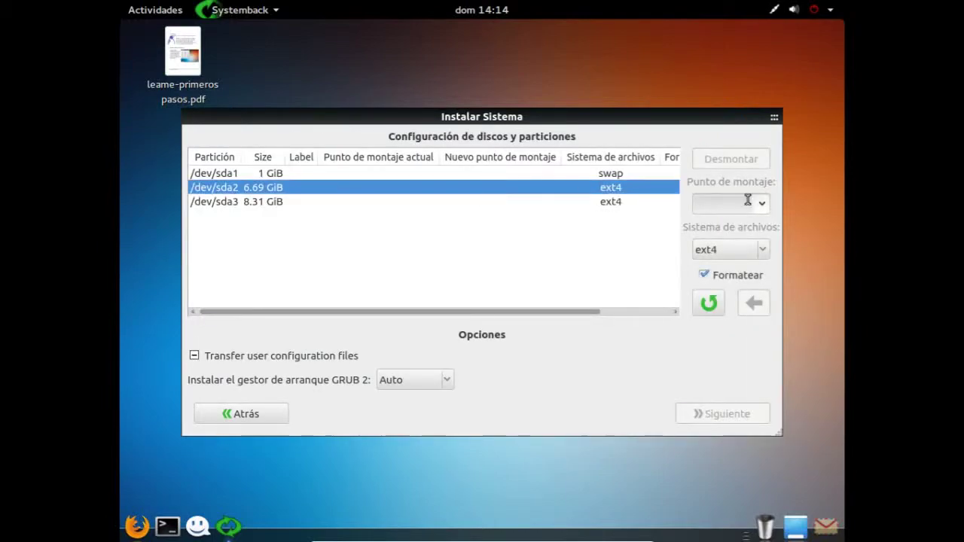
click(759, 205)
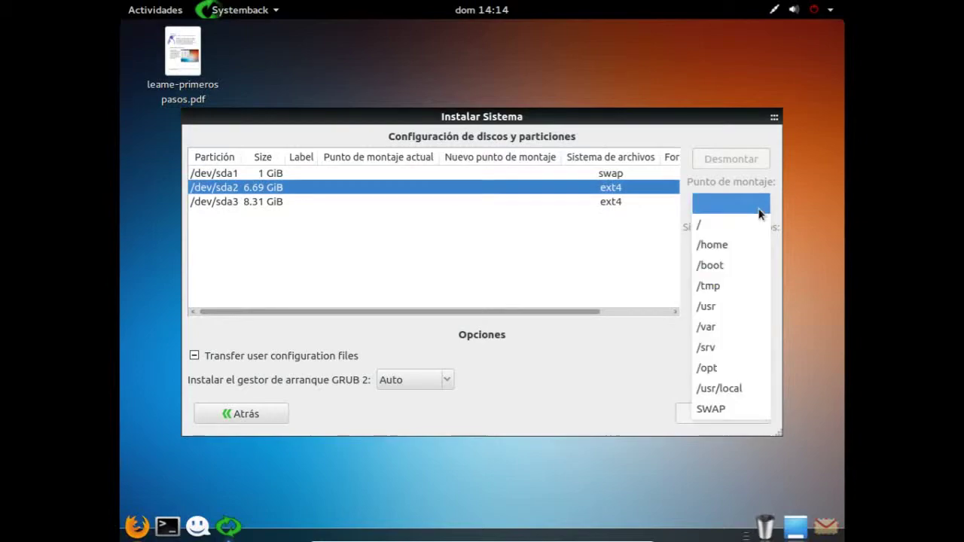
click(760, 229)
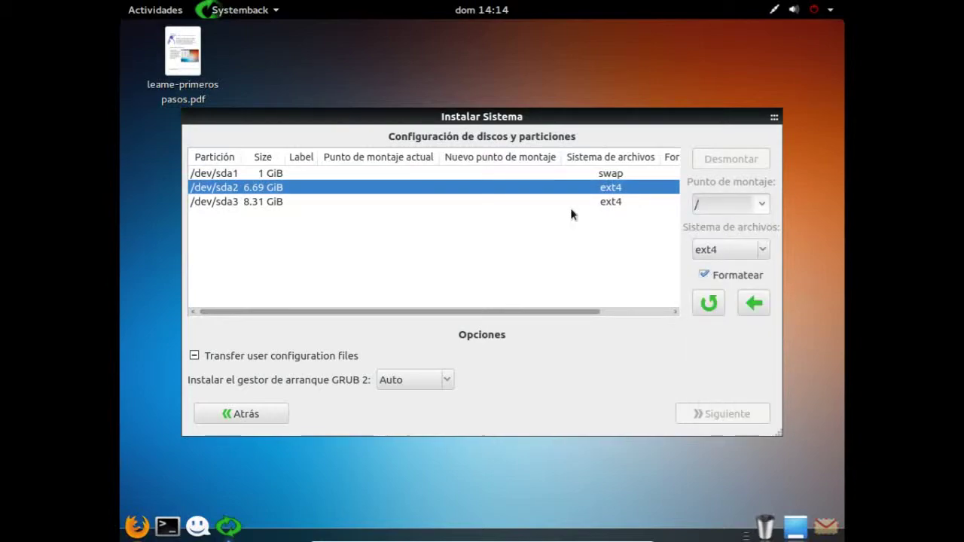
click(572, 201)
click(758, 205)
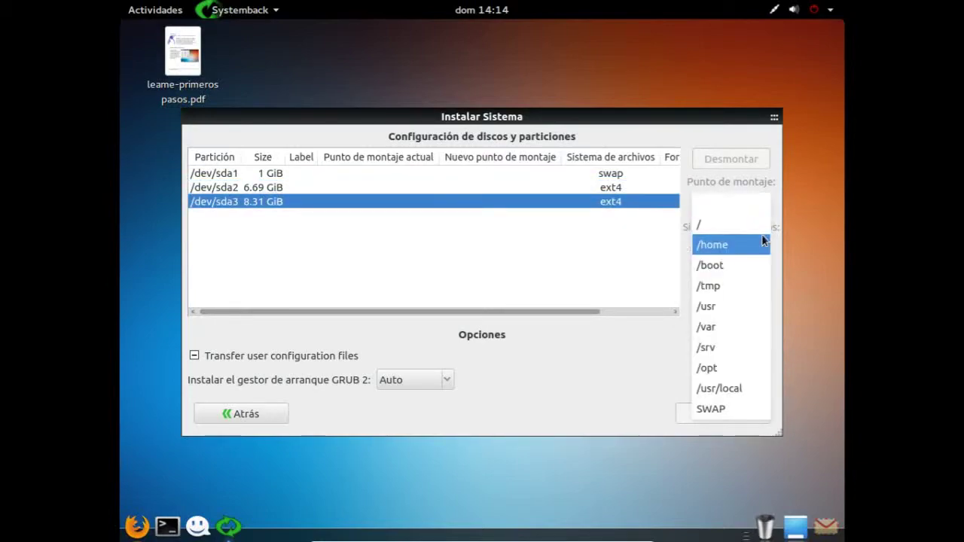
click(761, 243)
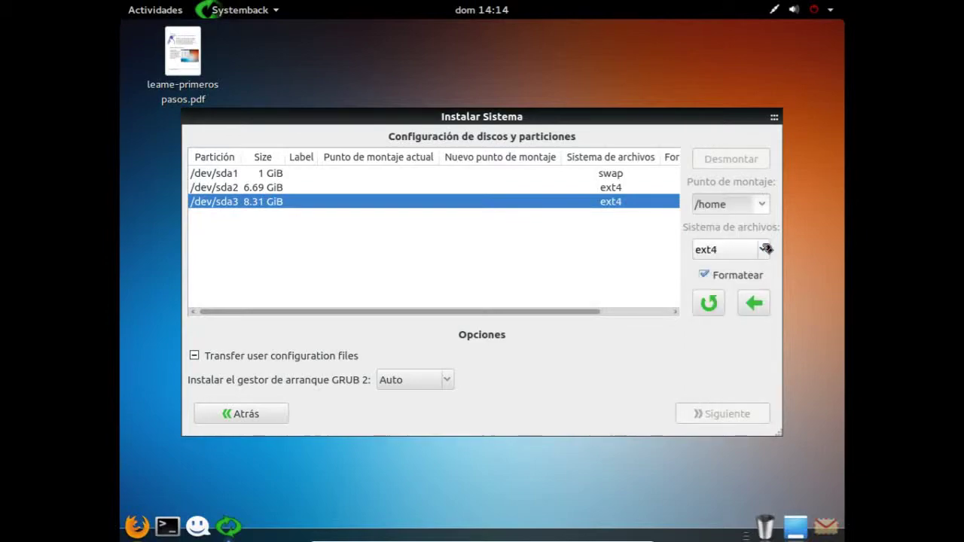
click(754, 302)
- Assign / as the mount point of /dev/sda2 and proceed to the install confirmation
click(570, 188)
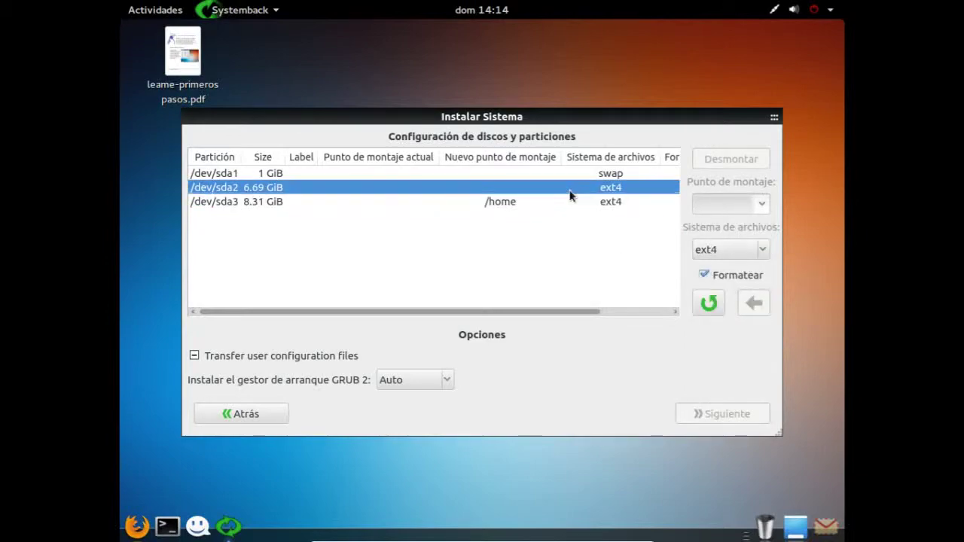
click(758, 209)
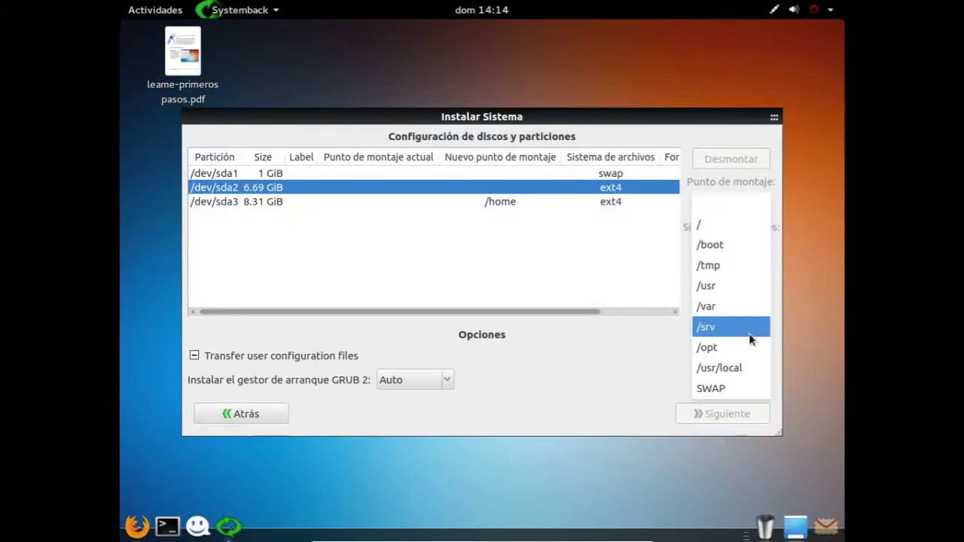
click(723, 224)
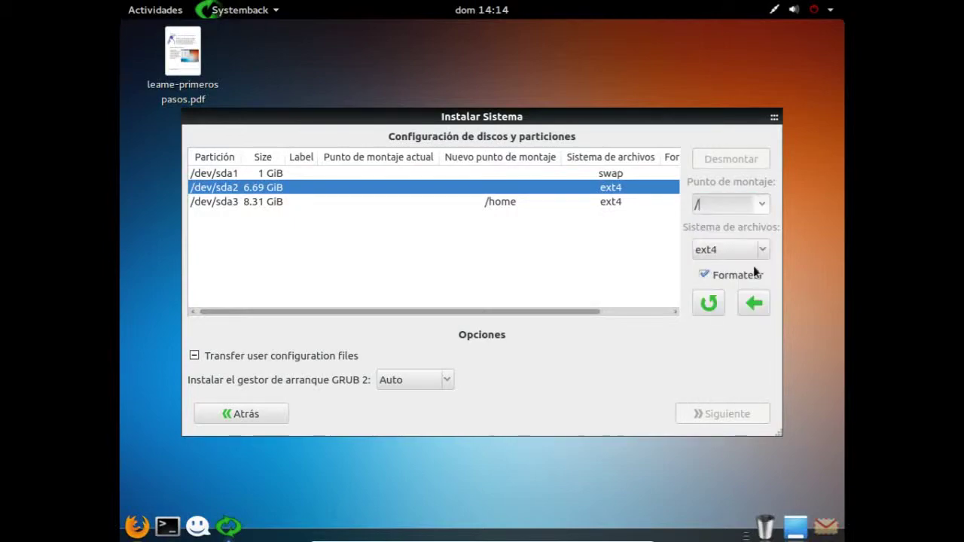
click(757, 302)
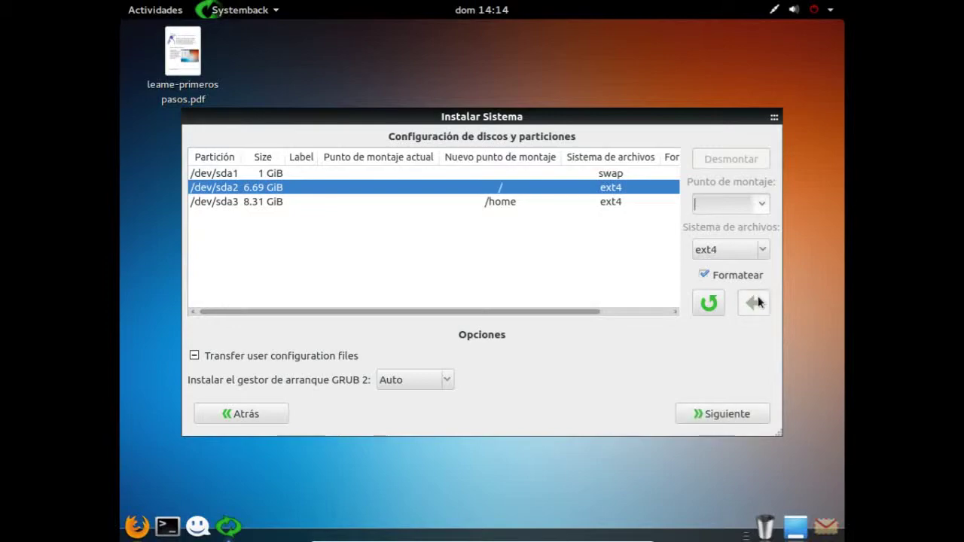
click(737, 413)
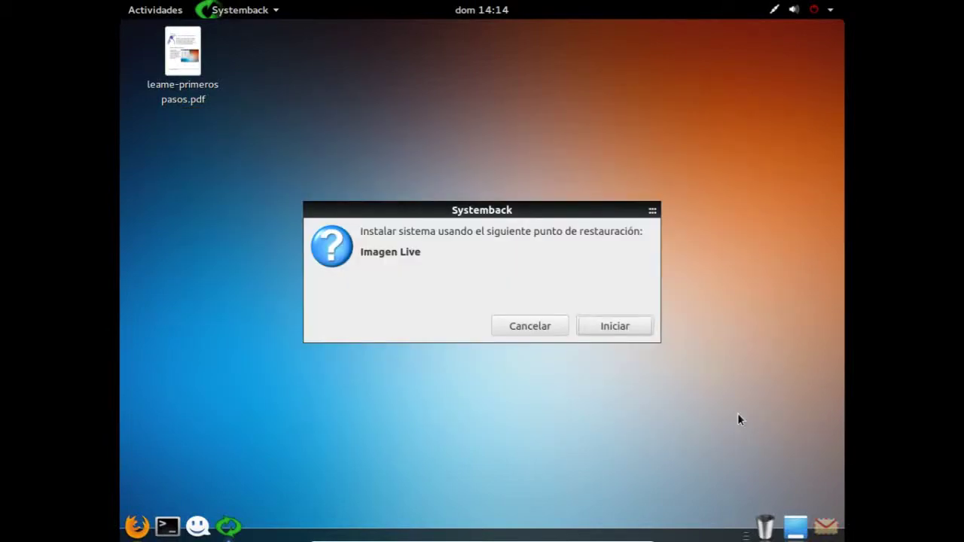
- Start installing from the Imagen Live restore point and let it run to completion
click(646, 327)
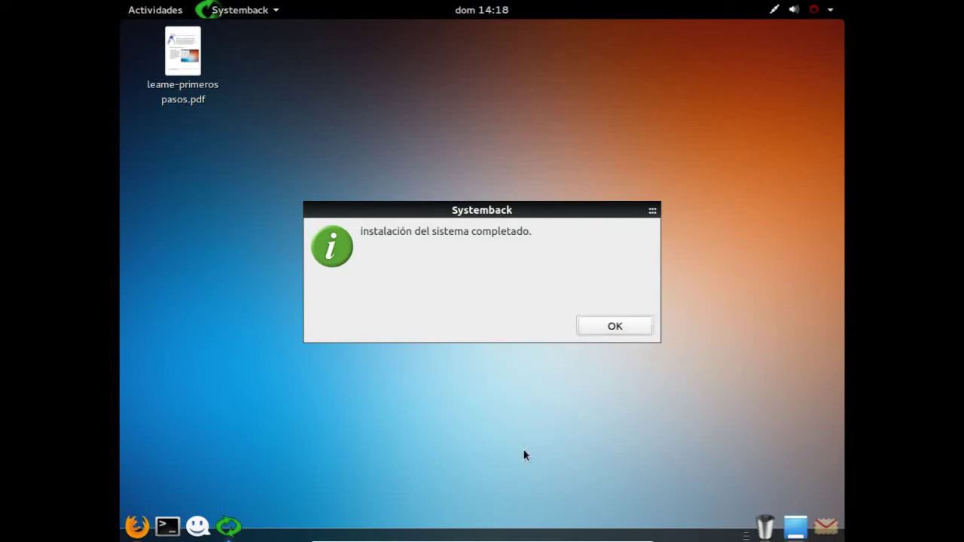
- Dismiss Systemback's installation-complete notice, then shut down the Live session from the top-right system menu
key(Return)
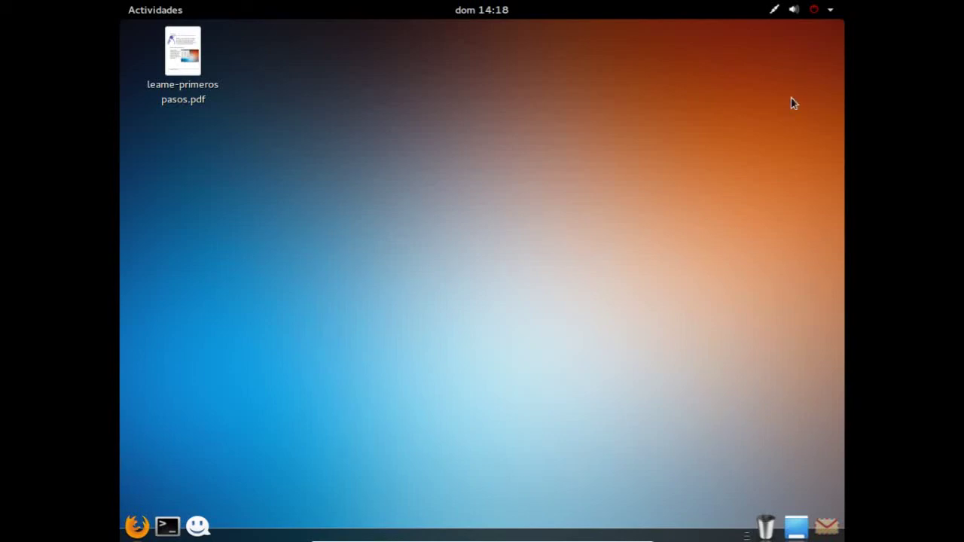
click(831, 10)
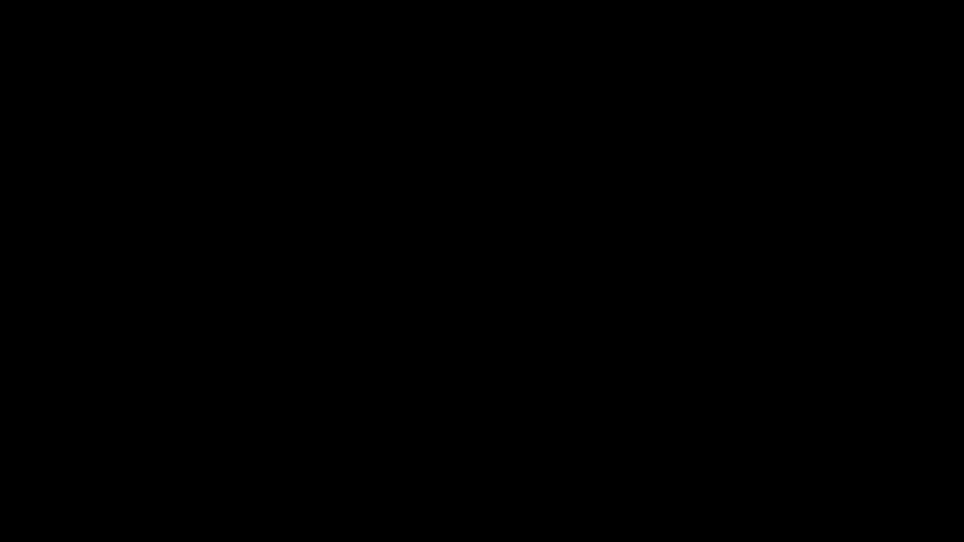